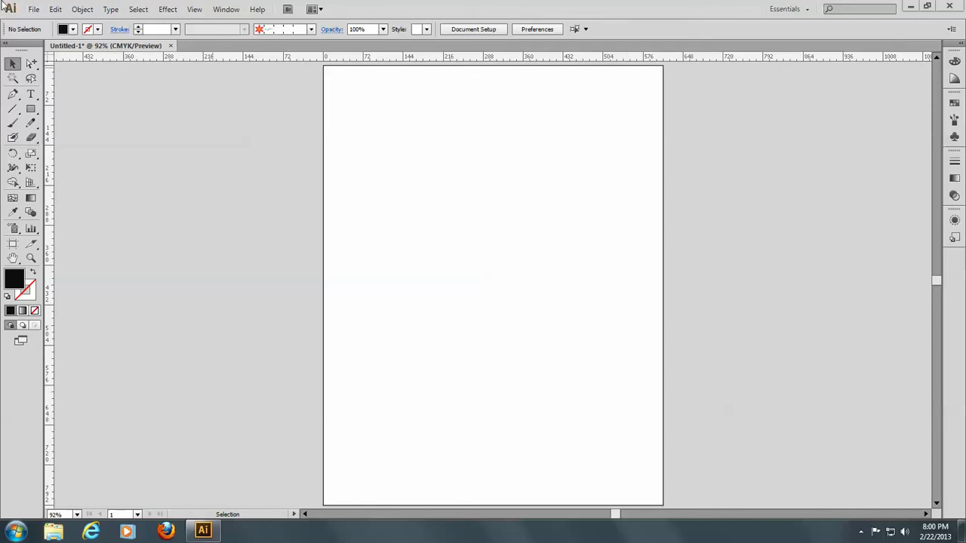
- Place the amish-dutch-floral image from the Week 7 folder onto the artboard
{"action": "left_click", "coordinate": [33, 9]}
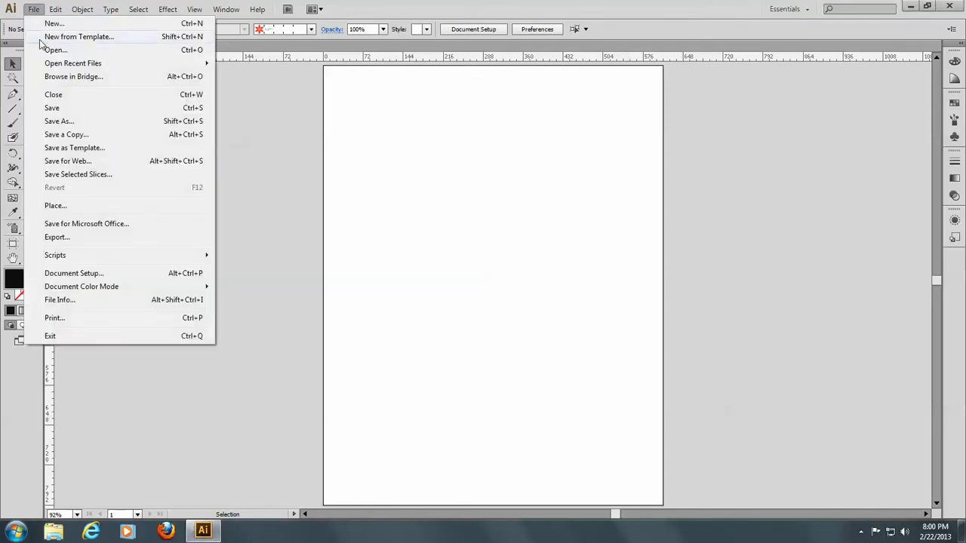
{"action": "left_click", "coordinate": [57, 206]}
{"action": "left_click", "coordinate": [98, 75]}
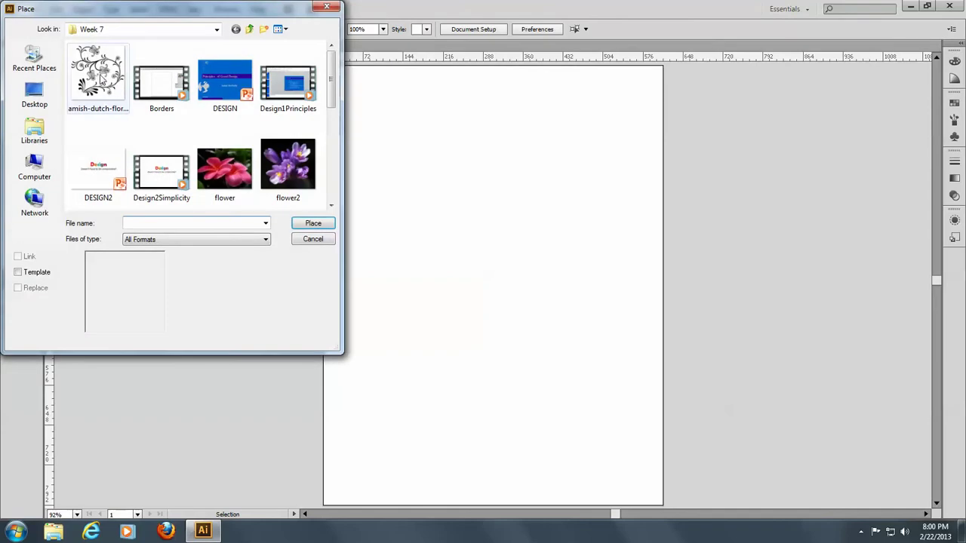
{"action": "left_click", "coordinate": [311, 223]}
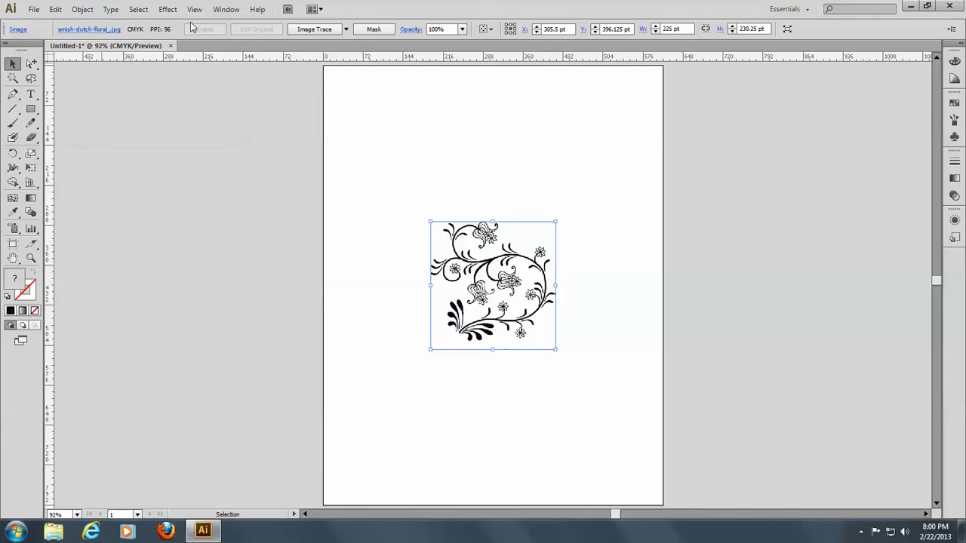
- Show the Image Trace panel from the Window menu
{"action": "left_click", "coordinate": [225, 10]}
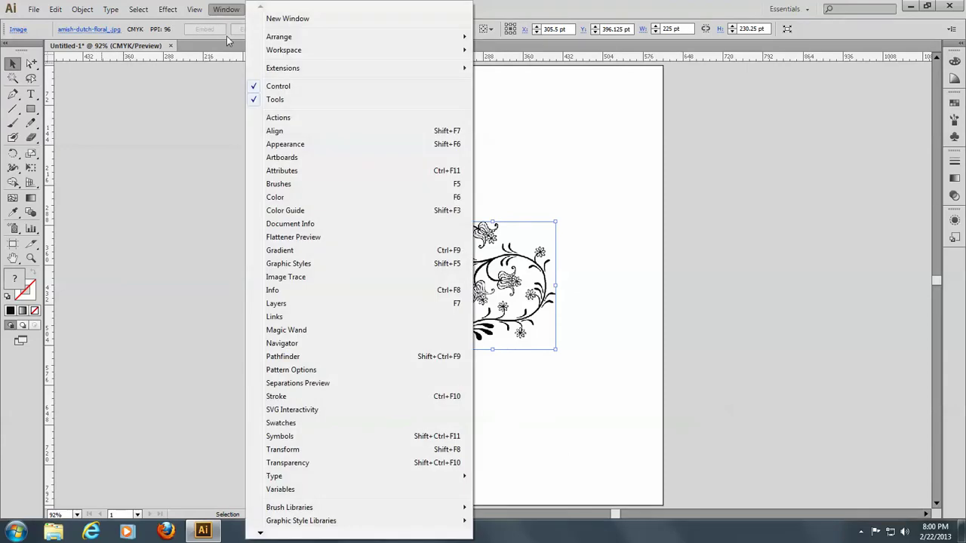
{"action": "left_click", "coordinate": [285, 277]}
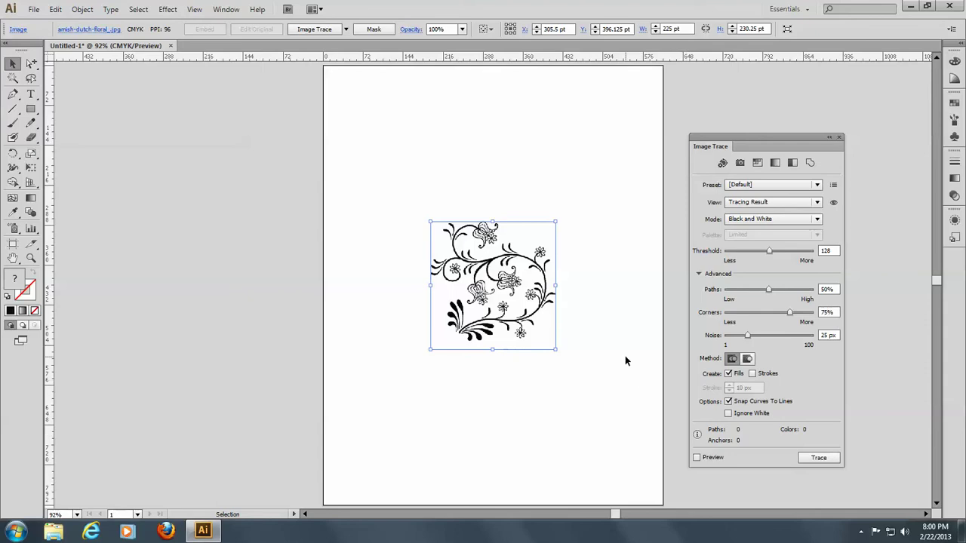
- Zoom in on the floral image and preview a black-and-white trace with Noise at 1 px
{"action": "left_click", "coordinate": [31, 258]}
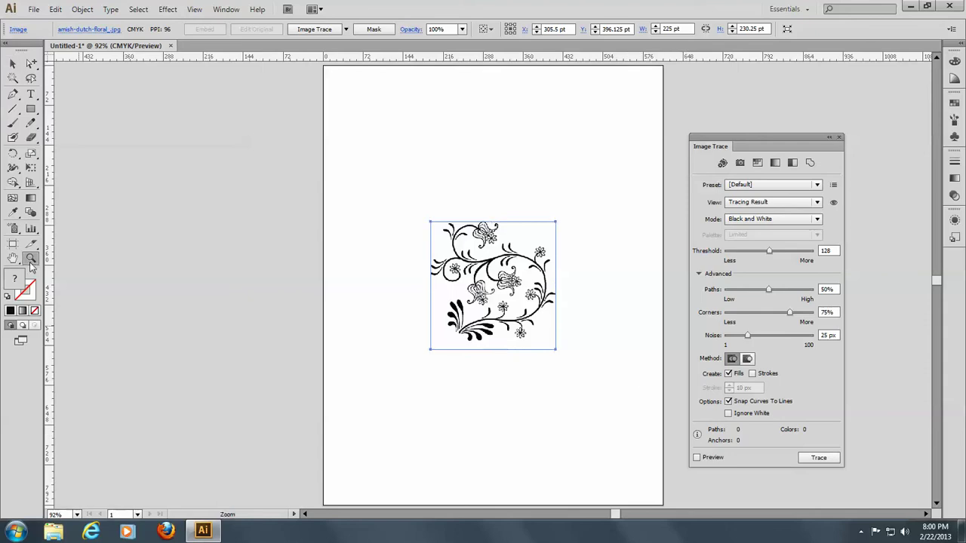
{"action": "left_click_drag", "start_coordinate": [400, 198], "coordinate": [590, 401]}
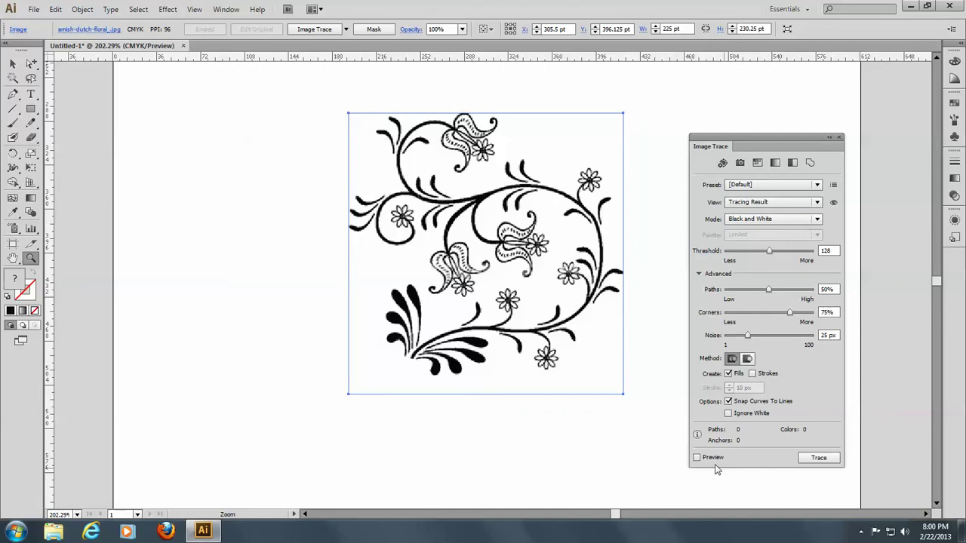
{"action": "left_click", "coordinate": [696, 457]}
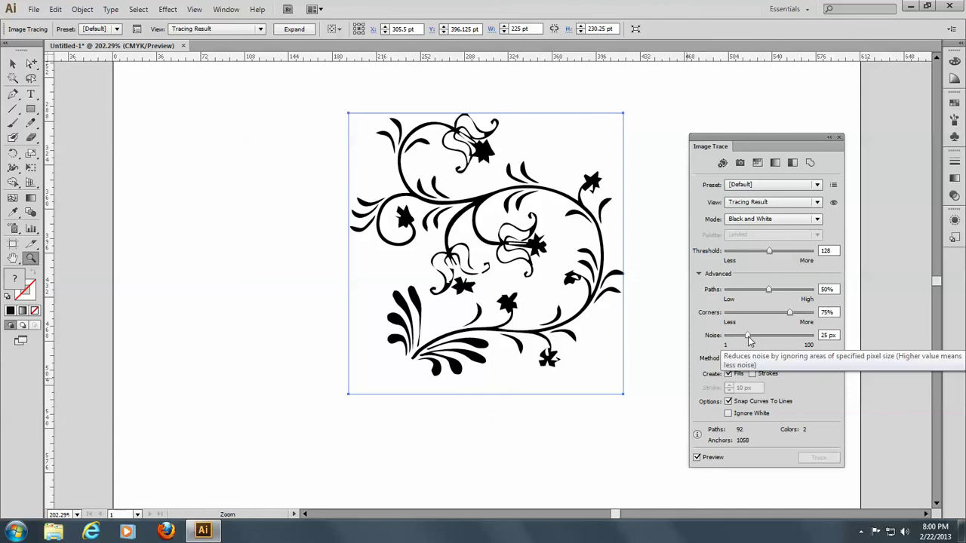
{"action": "left_click_drag", "start_coordinate": [749, 341], "coordinate": [727, 329]}
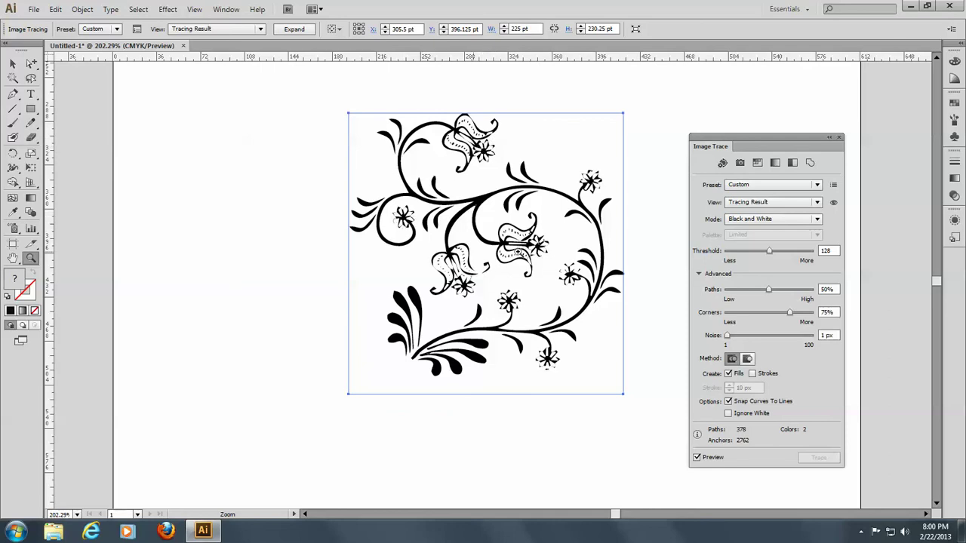
- Raise the trace Threshold, settling on 199
{"action": "left_click_drag", "start_coordinate": [770, 254], "coordinate": [805, 256]}
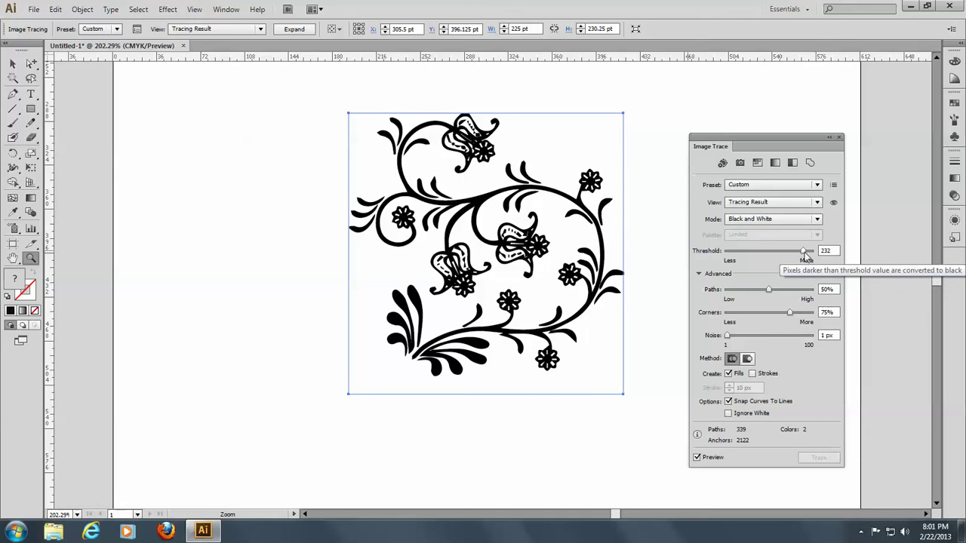
{"action": "left_click", "coordinate": [800, 251]}
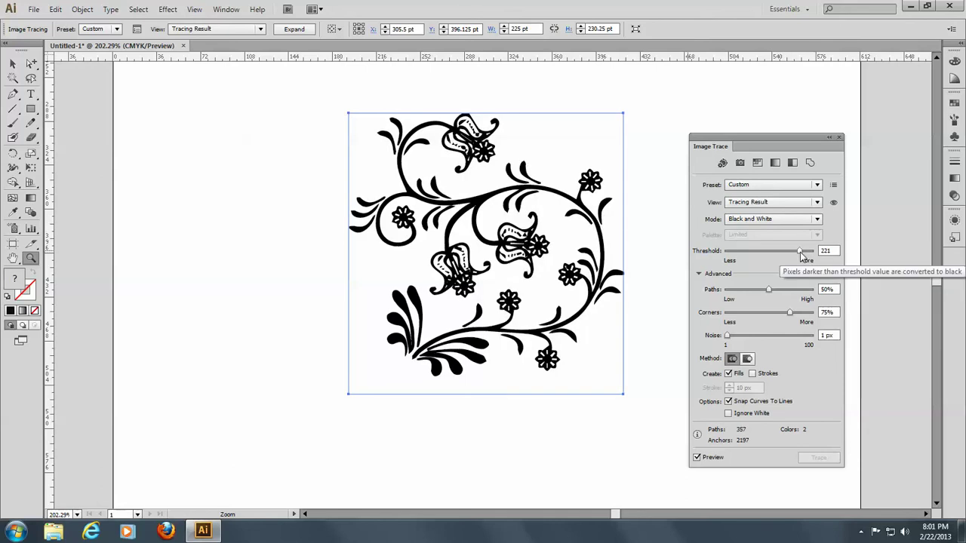
{"action": "left_click_drag", "start_coordinate": [800, 252], "coordinate": [792, 252]}
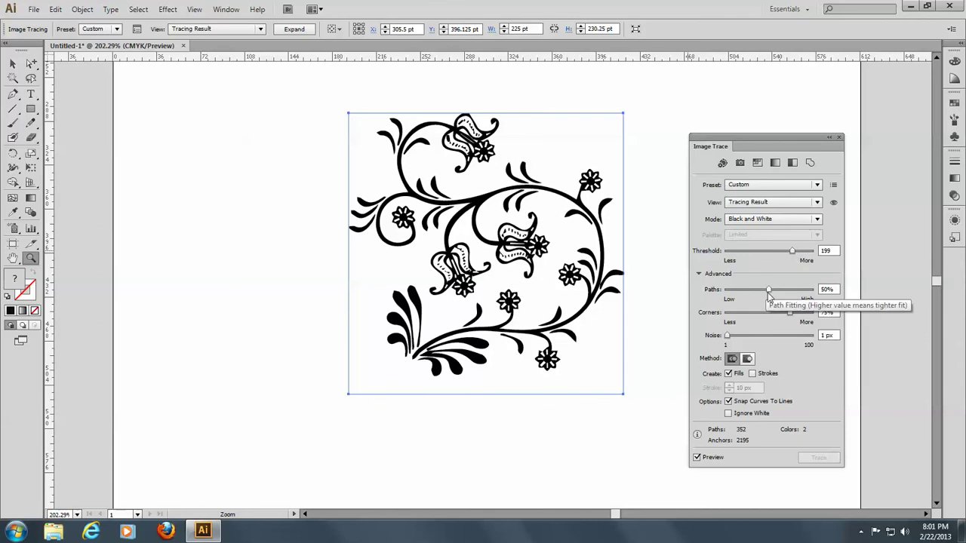
- Adjust the trace's Paths to 100% and Corners to 18%
{"action": "left_click_drag", "start_coordinate": [767, 291], "coordinate": [758, 293]}
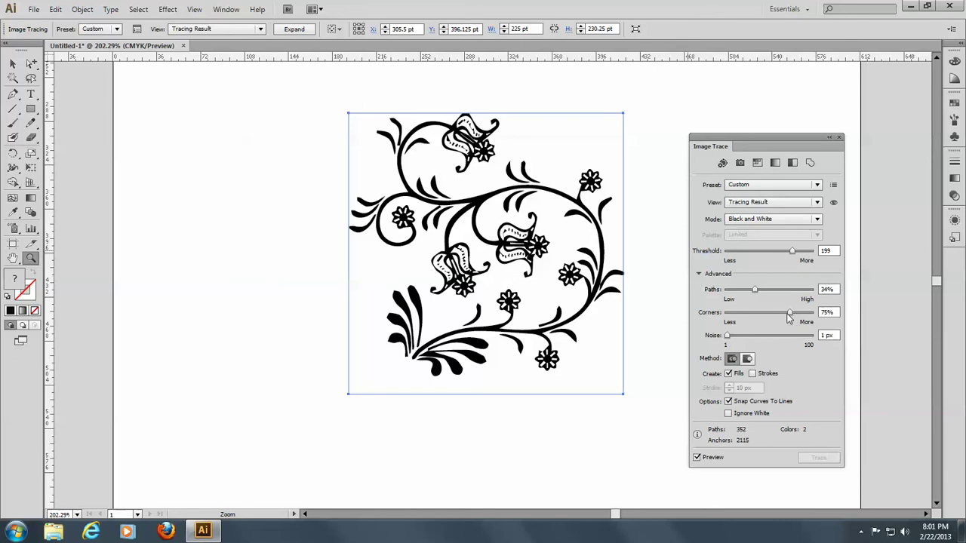
{"action": "left_click_drag", "start_coordinate": [789, 319], "coordinate": [751, 325]}
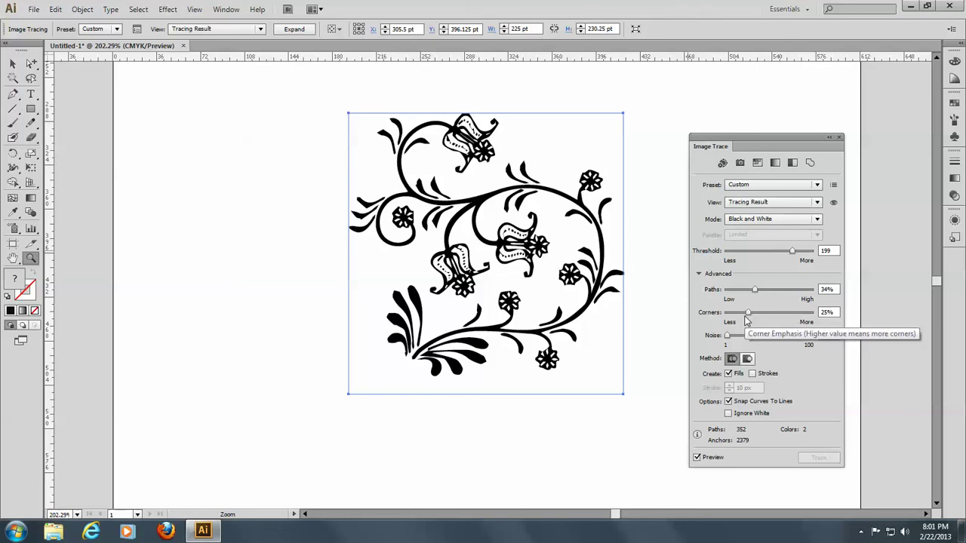
{"action": "mouse_move", "coordinate": [752, 315]}
{"action": "left_mouse_down"}
{"action": "mouse_move", "coordinate": [783, 320]}
{"action": "mouse_move", "coordinate": [742, 315]}
{"action": "mouse_move", "coordinate": [744, 299]}
{"action": "left_mouse_up"}
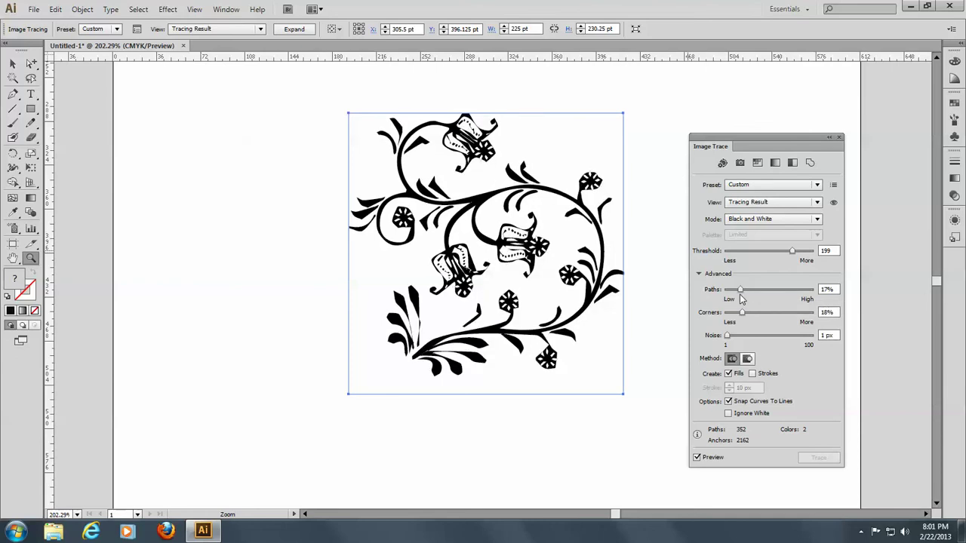
{"action": "left_click_drag", "start_coordinate": [741, 298], "coordinate": [792, 296]}
{"action": "left_click_drag", "start_coordinate": [793, 297], "coordinate": [828, 296]}
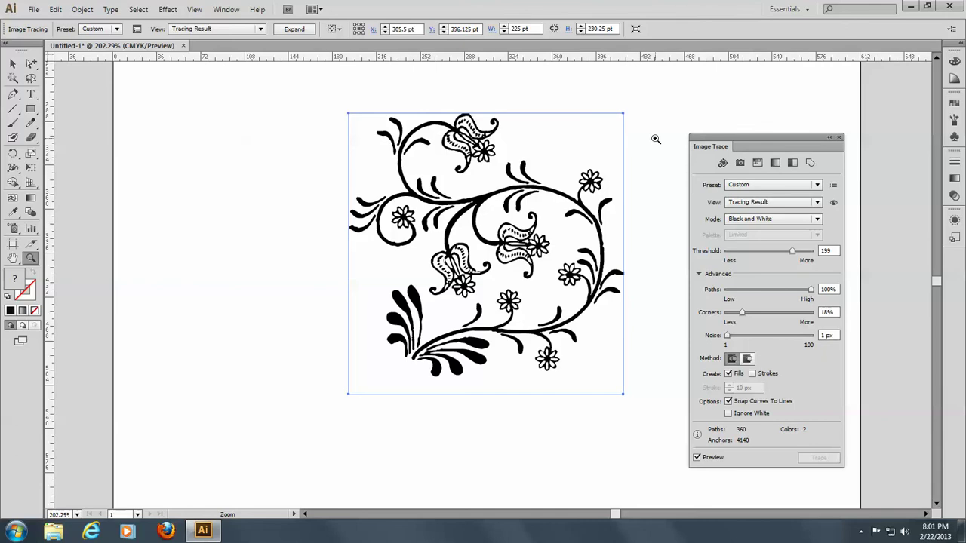
- Zoom closer on the trace and expand it into editable vector paths
{"action": "left_click", "coordinate": [676, 162]}
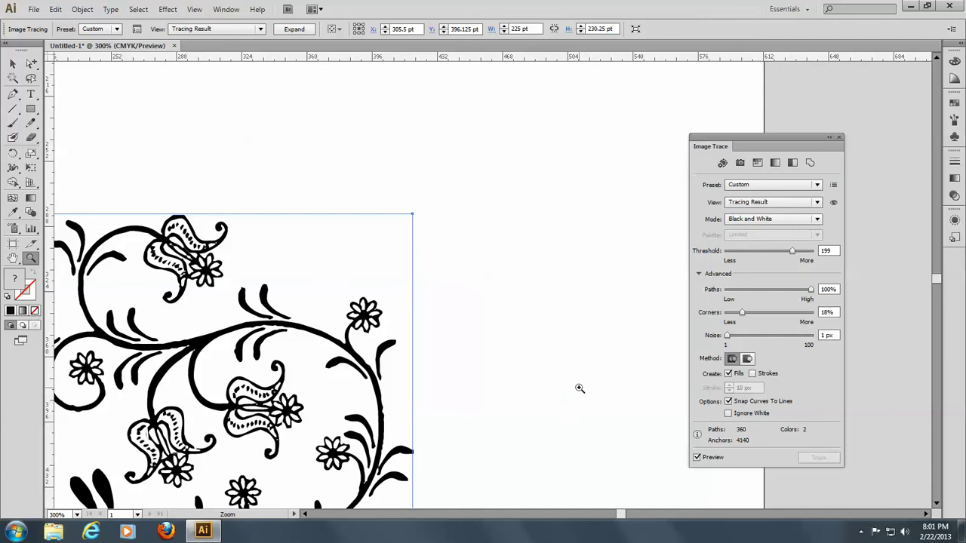
{"action": "left_click", "coordinate": [523, 331]}
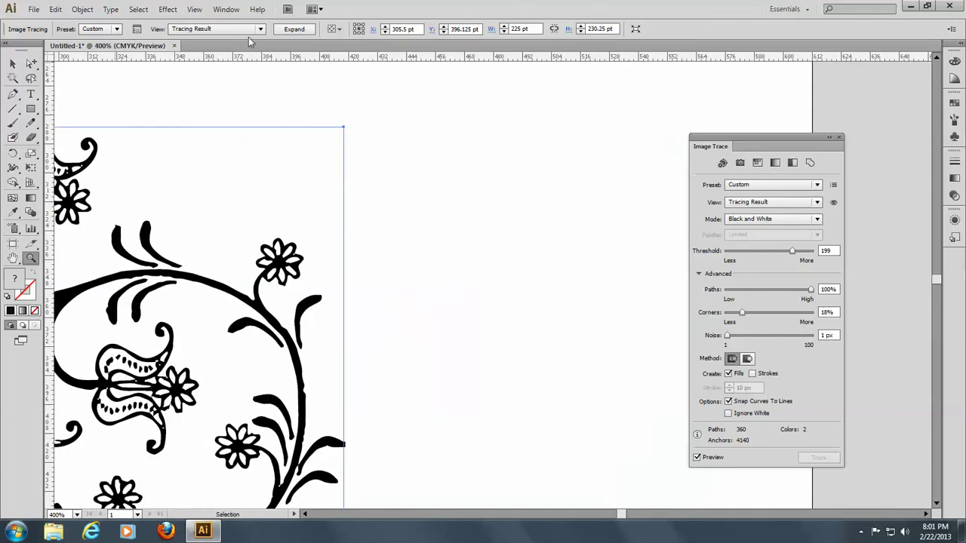
{"action": "left_click", "coordinate": [295, 30]}
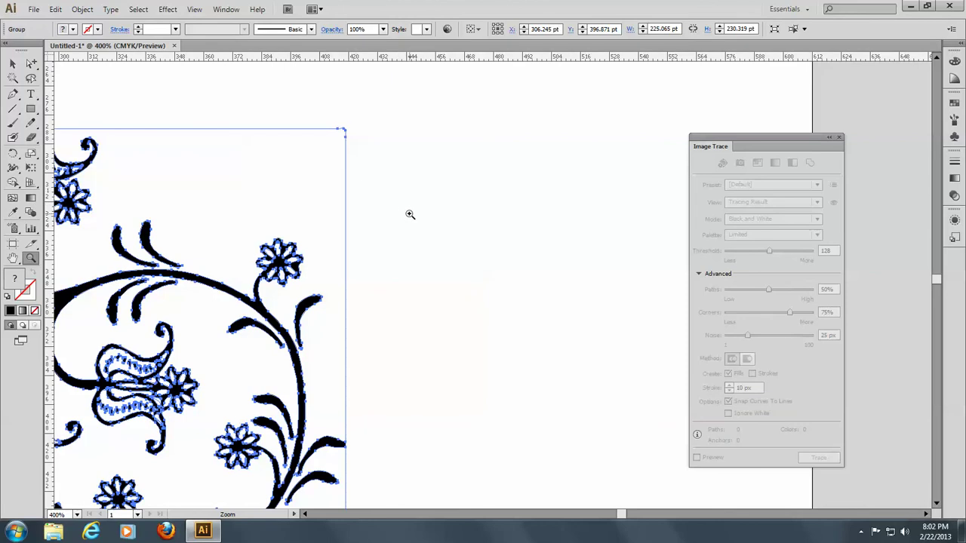
- Fit the artboard with Ctrl+0, zoom the floral artwork to fill the view, then deselect
{"action": "key", "text": "ctrl+0"}
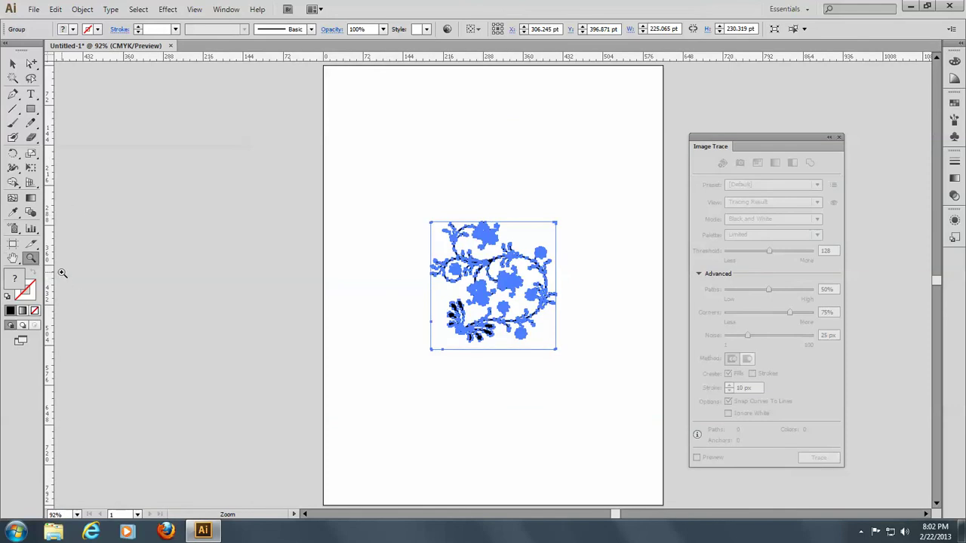
{"action": "mouse_move", "coordinate": [388, 209]}
{"action": "left_mouse_down"}
{"action": "mouse_move", "coordinate": [464, 237]}
{"action": "mouse_move", "coordinate": [622, 373]}
{"action": "left_mouse_up"}
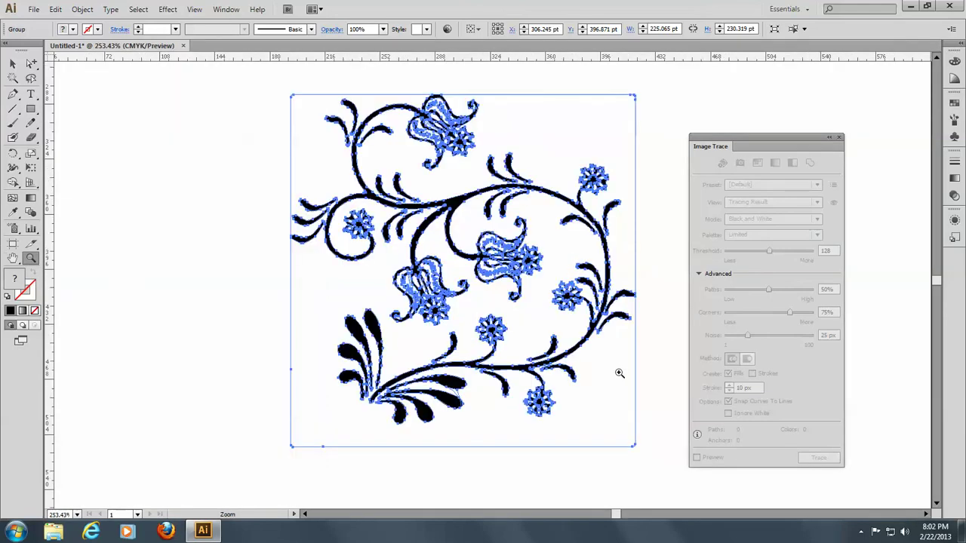
{"action": "left_click", "coordinate": [11, 65]}
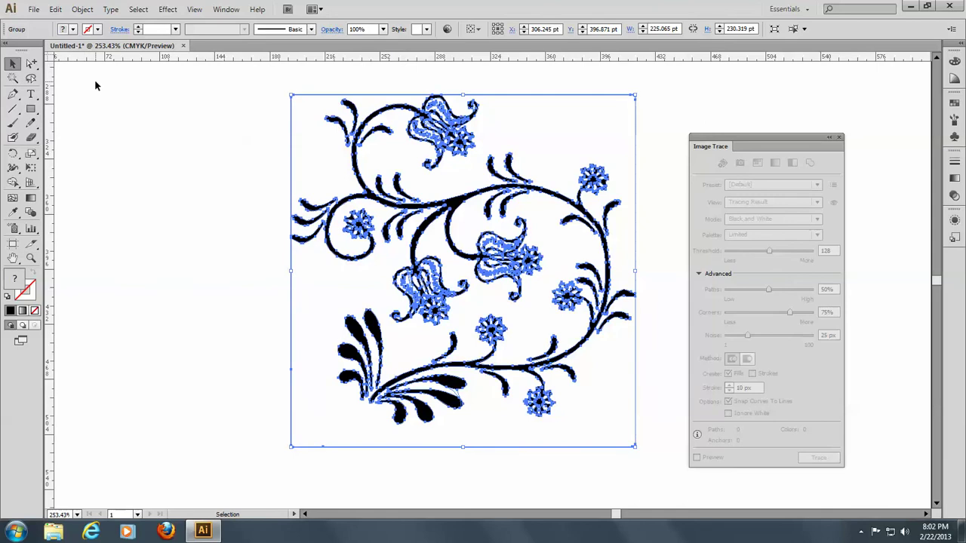
{"action": "left_click", "coordinate": [81, 123]}
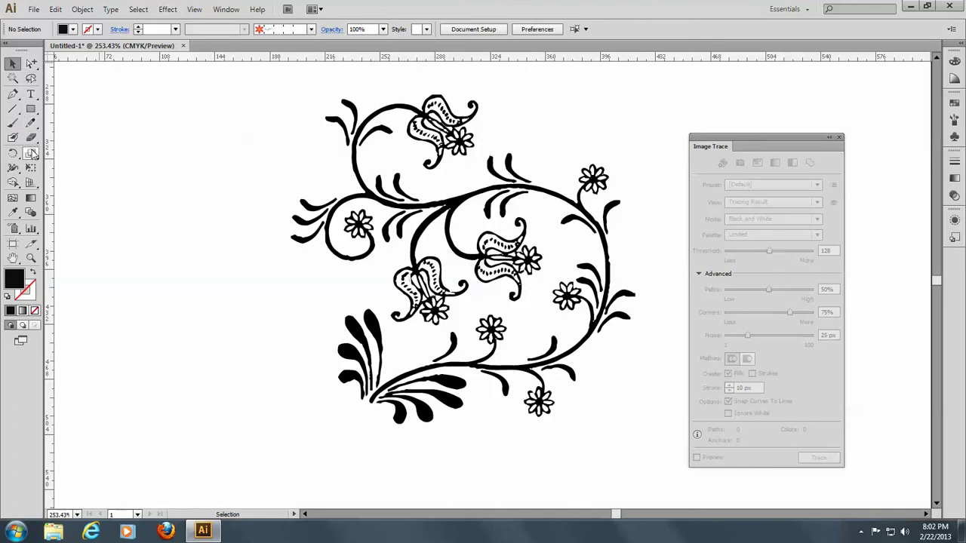
- Use the Group Selection tool to select only the small black curl at top left
{"action": "left_click", "coordinate": [31, 64]}
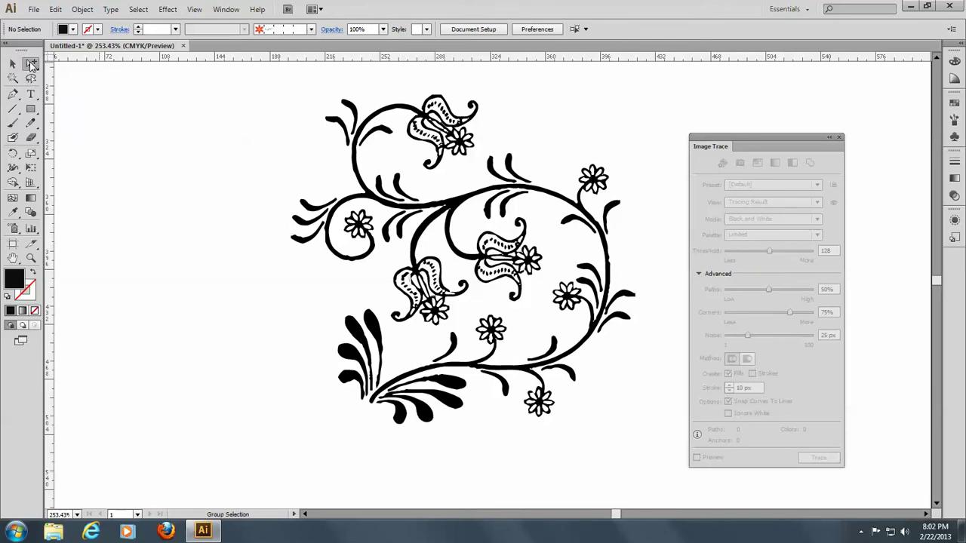
{"action": "left_click", "coordinate": [315, 174]}
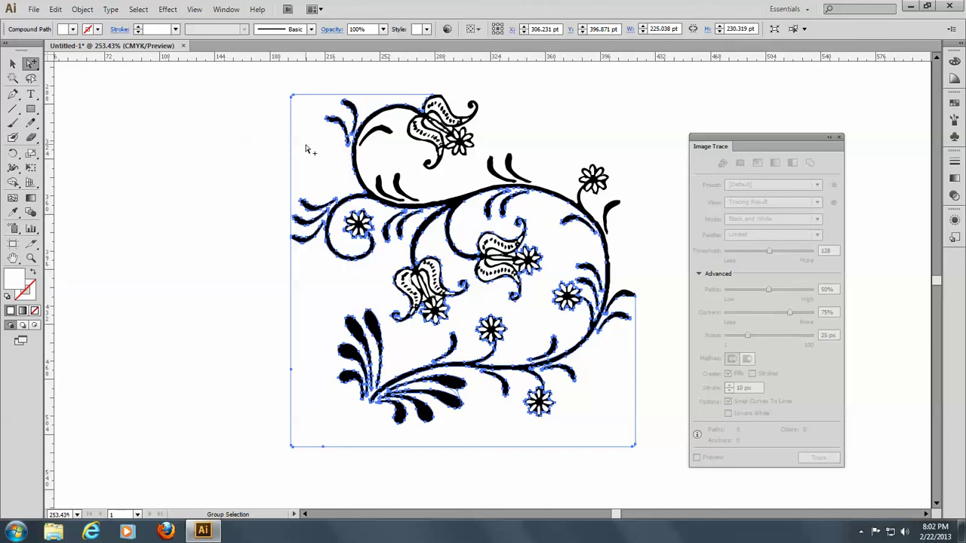
{"action": "left_click", "coordinate": [306, 148]}
{"action": "left_click", "coordinate": [523, 131]}
{"action": "left_click", "coordinate": [556, 145]}
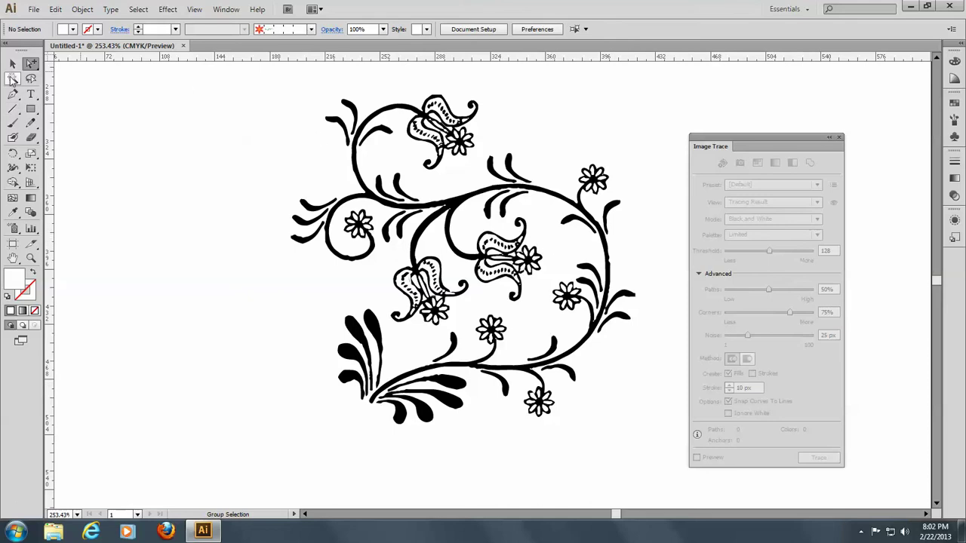
{"action": "left_click", "coordinate": [351, 110]}
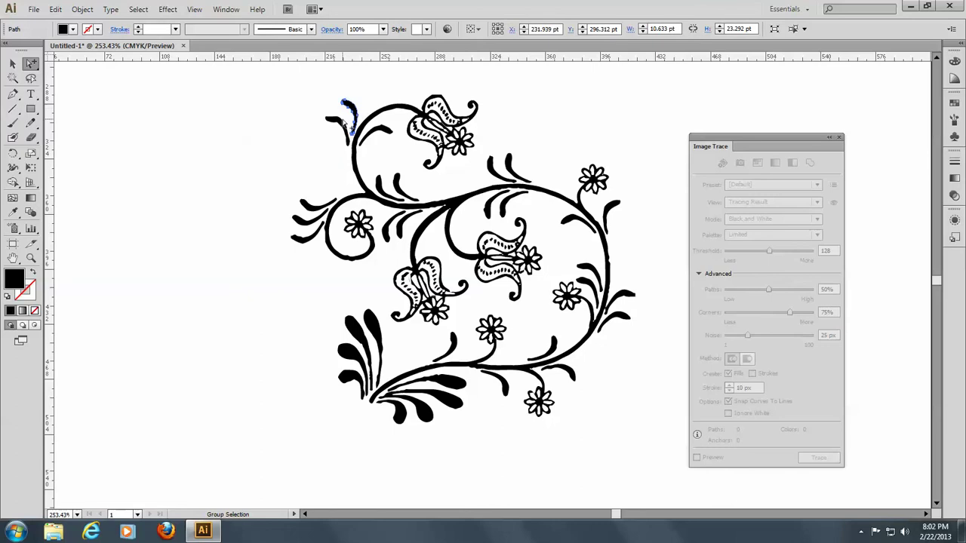
- Select all black-filled paths with Select > Same > Fill Color and show the Swatches panel
{"action": "left_click", "coordinate": [136, 11]}
{"action": "mouse_move", "coordinate": [153, 128]}
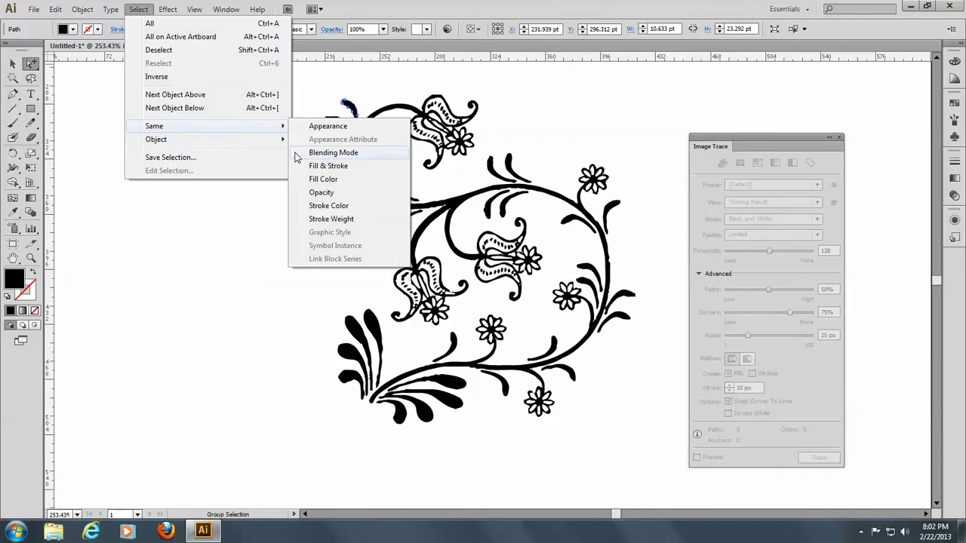
{"action": "left_click", "coordinate": [326, 180]}
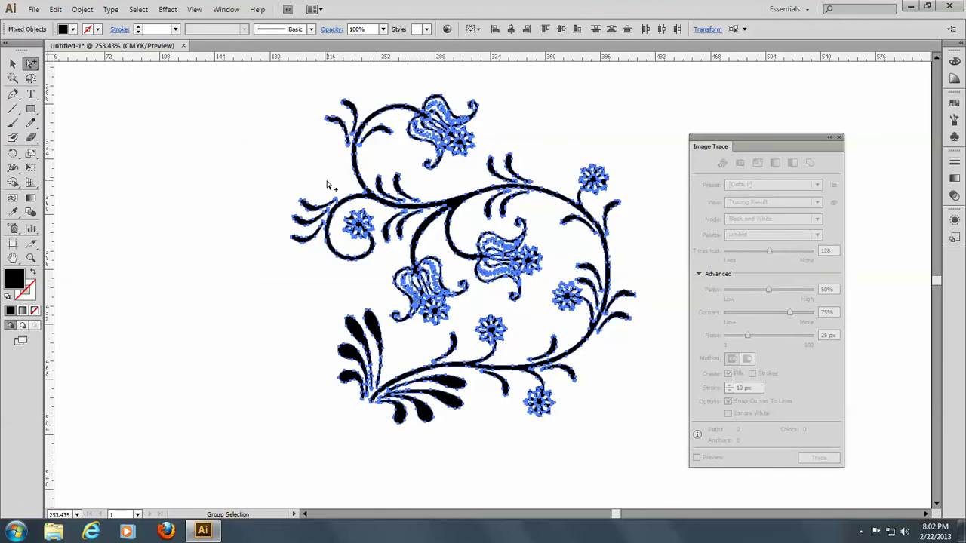
{"action": "left_click", "coordinate": [954, 103]}
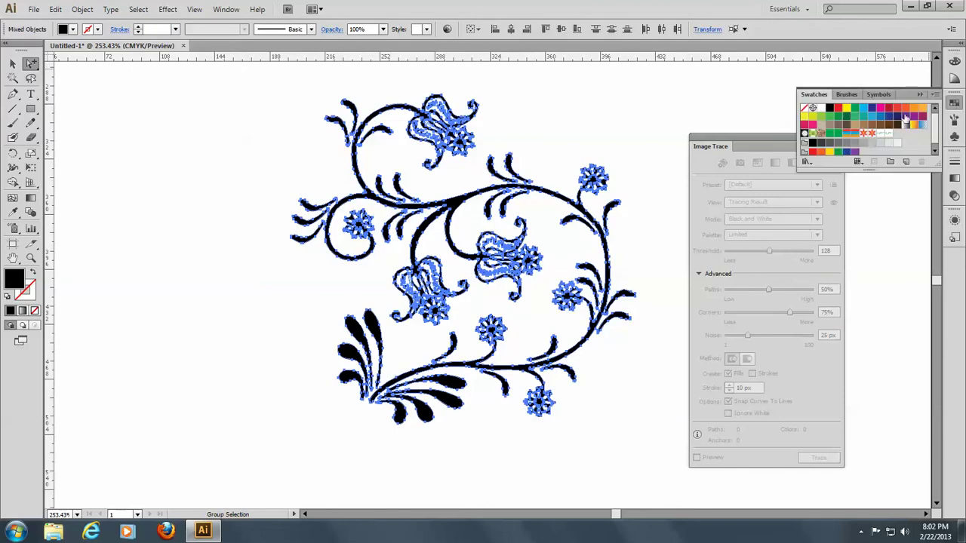
- Fill the selected paths dark green after briefly trying light blue, then deselect
{"action": "left_click", "coordinate": [864, 108]}
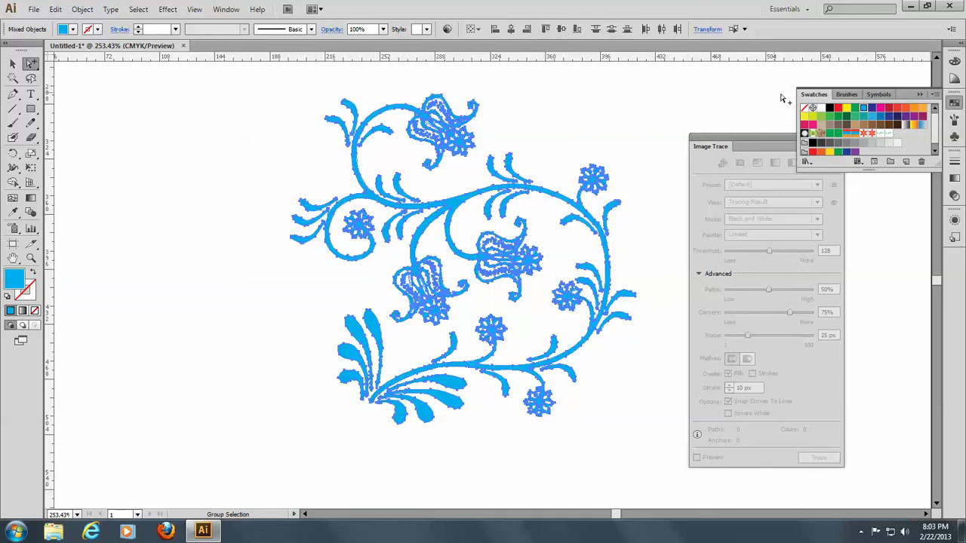
{"action": "left_click", "coordinate": [846, 116]}
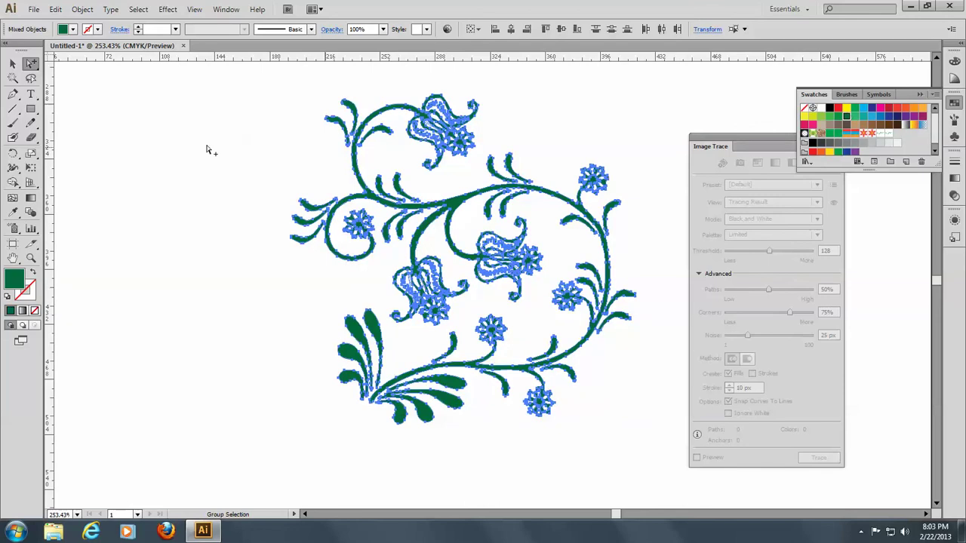
{"action": "left_click", "coordinate": [11, 65]}
{"action": "left_click", "coordinate": [142, 132]}
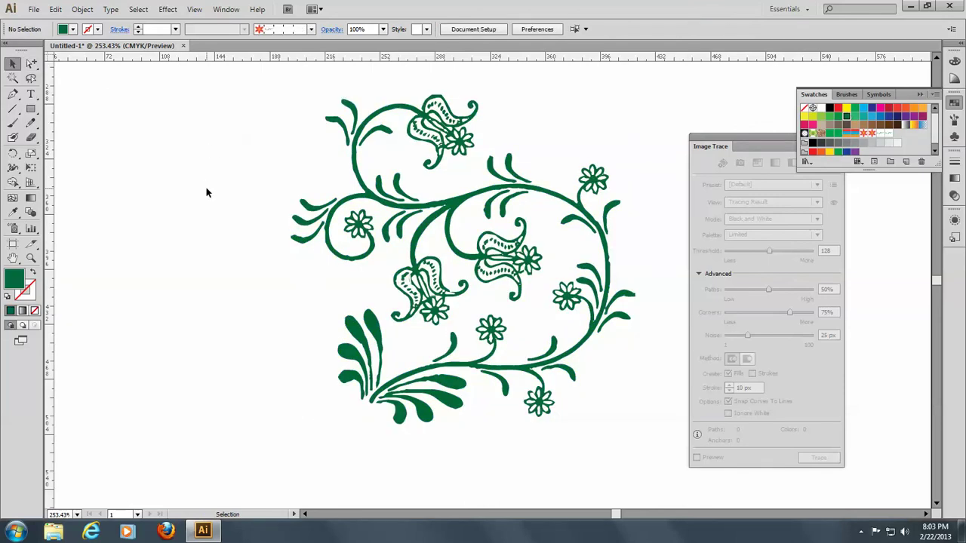